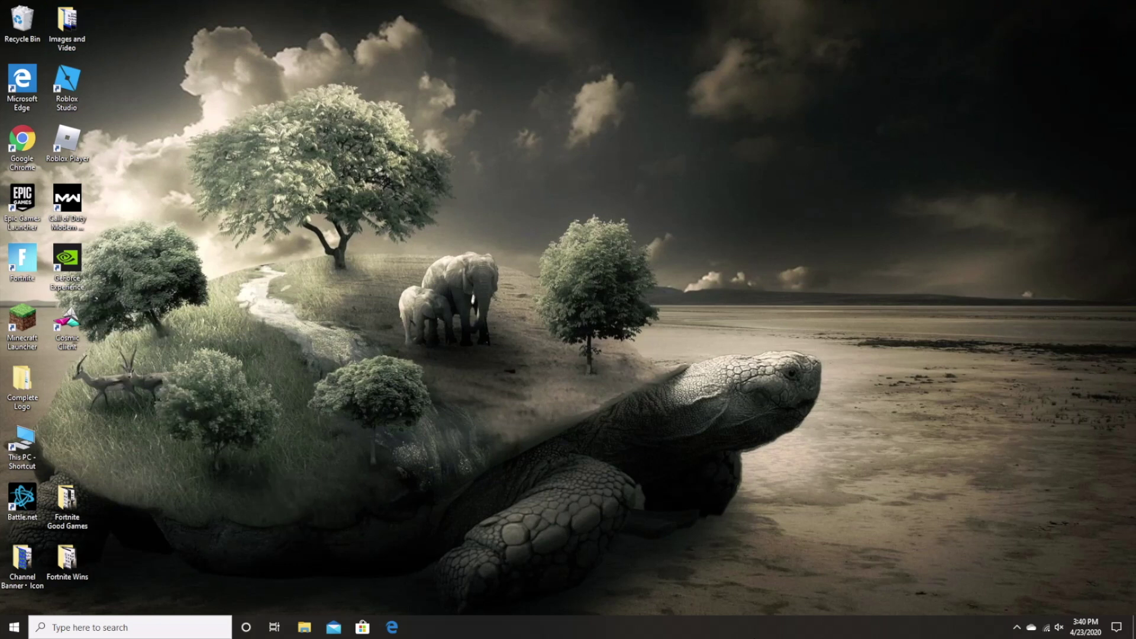
# Launch GeForce Experience from the taskbar search and dismiss its release highlights
pyautogui.click(167, 628)
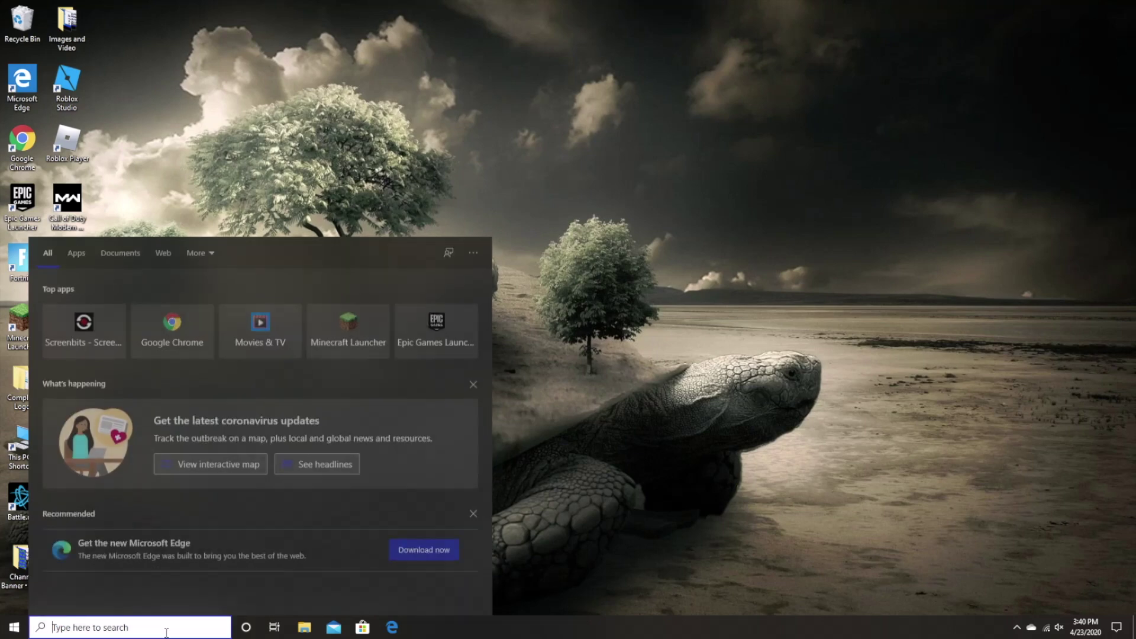
pyautogui.write('GeForce')
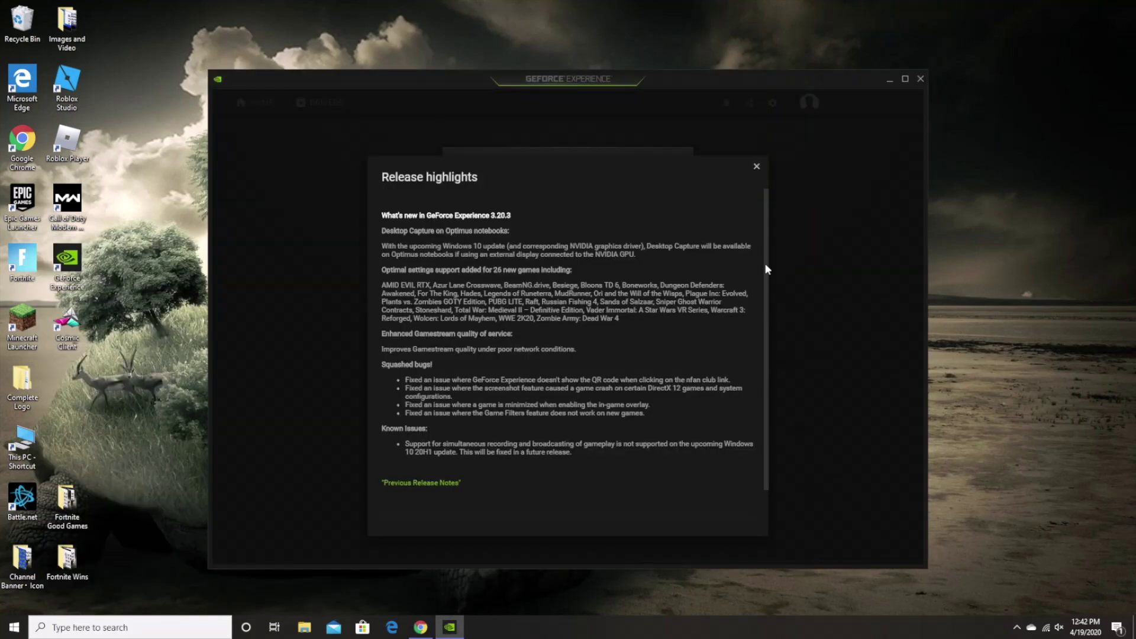
pyautogui.click(757, 168)
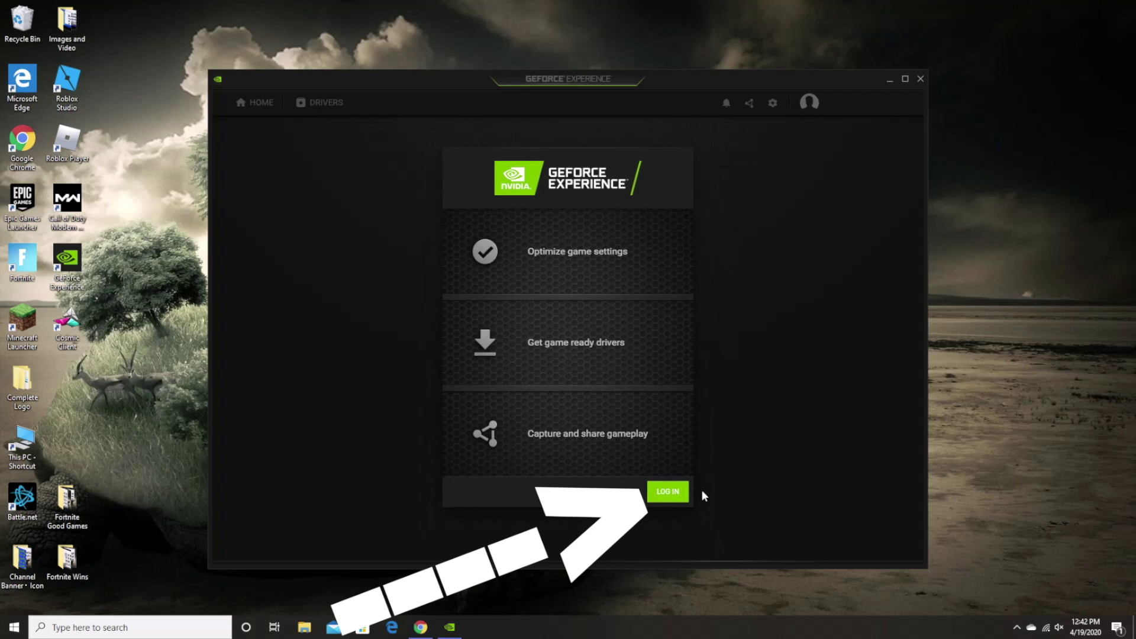
# Sign in to the GeForce account and skip the Keep your games optimized tour
pyautogui.click(673, 492)
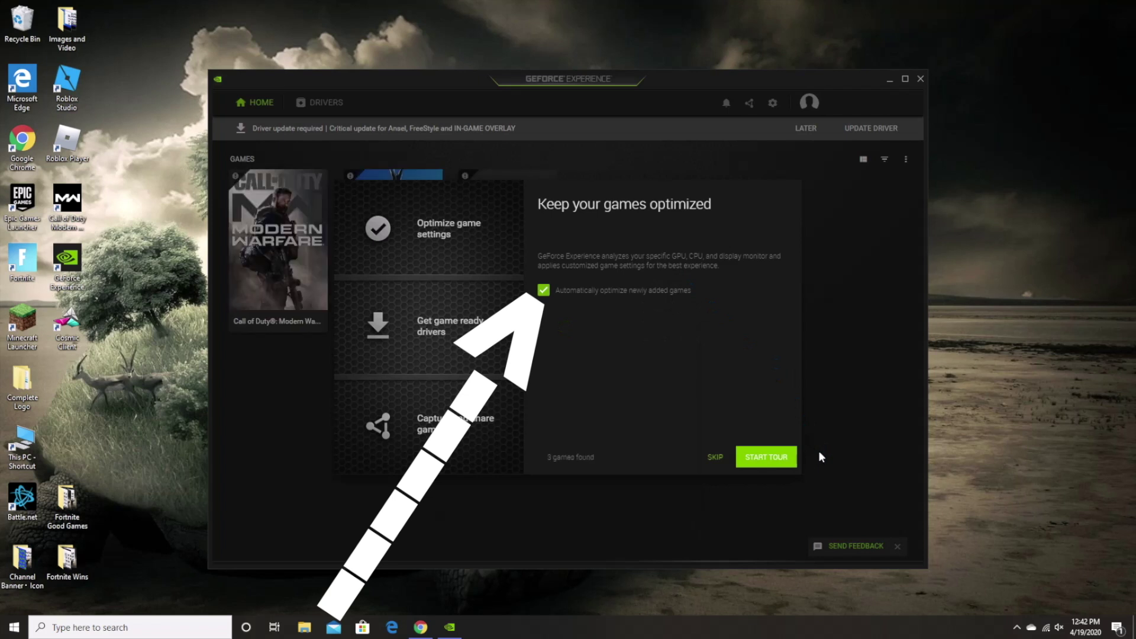
pyautogui.click(716, 457)
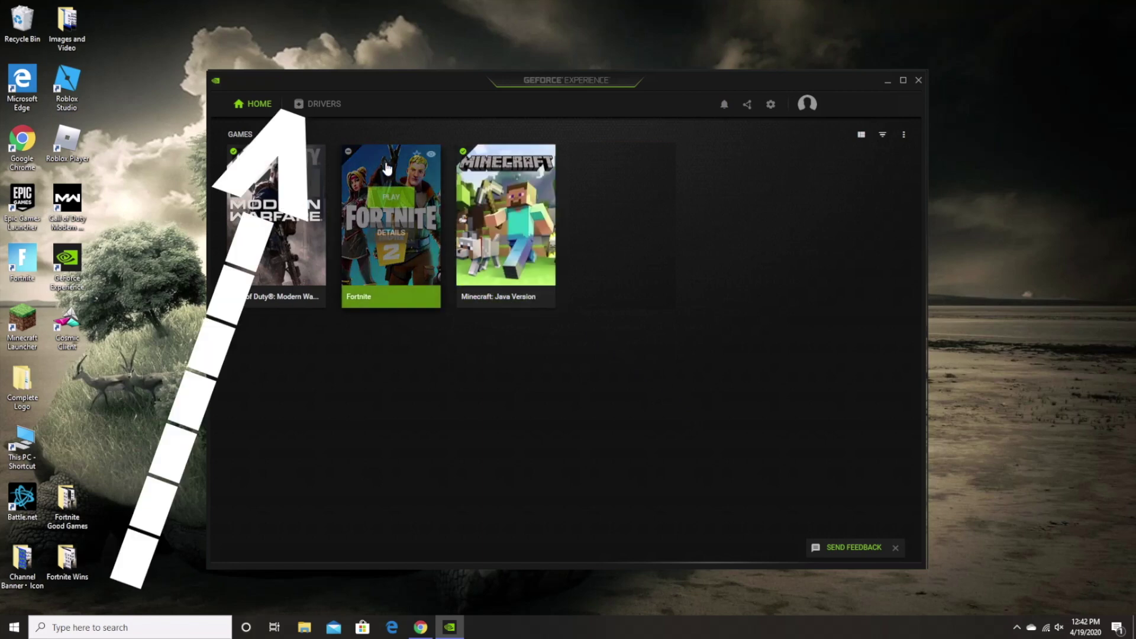
# Express-install Game Ready Driver 445.87 from the Drivers page
pyautogui.click(327, 104)
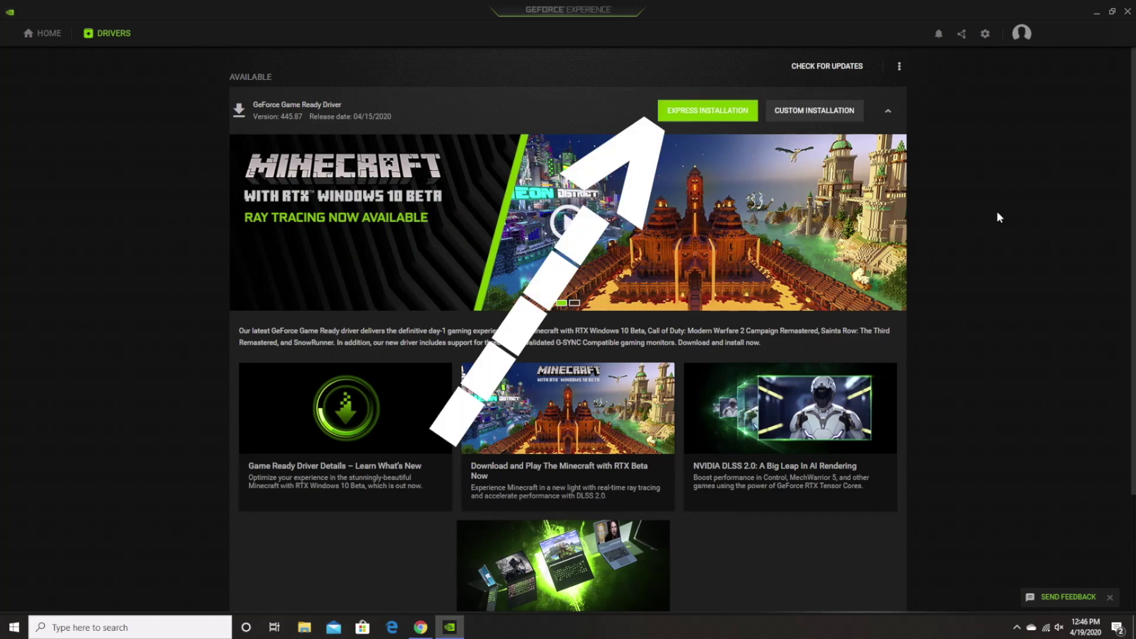
pyautogui.click(733, 116)
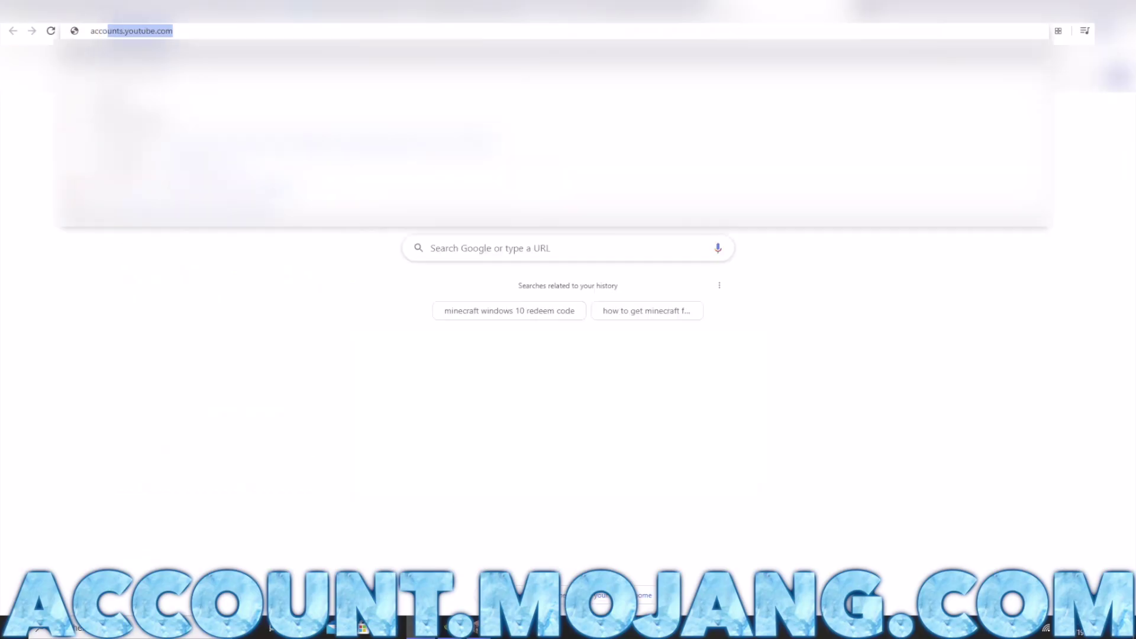
# Load account.mojang.com and start logging in to the Mojang account
pyautogui.write('unt.mojang.com')
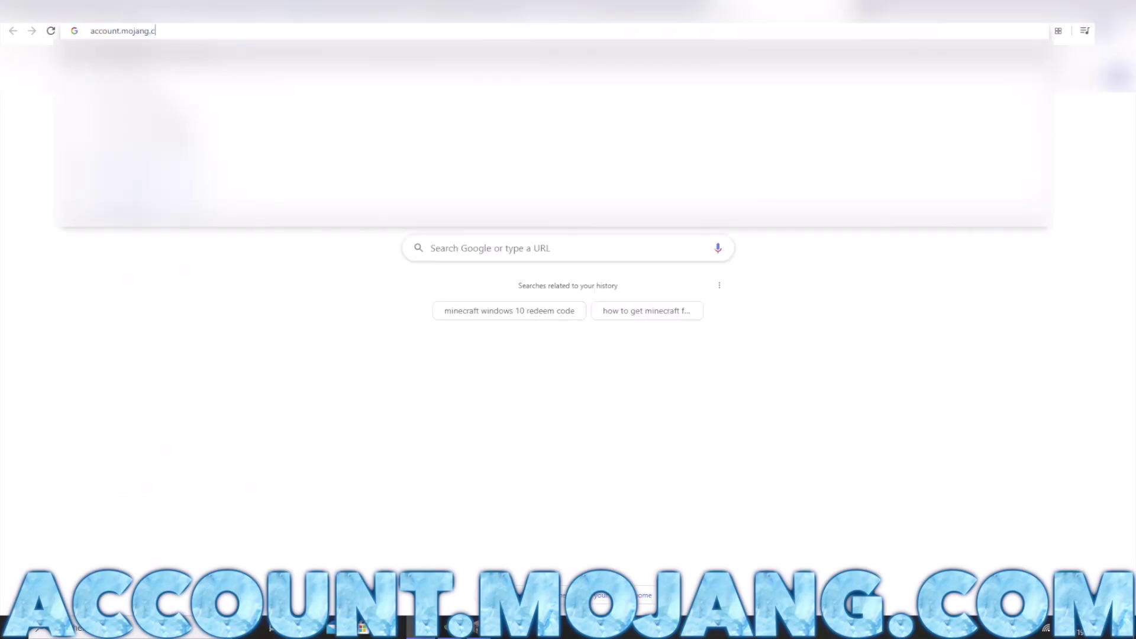
pyautogui.press('Return')
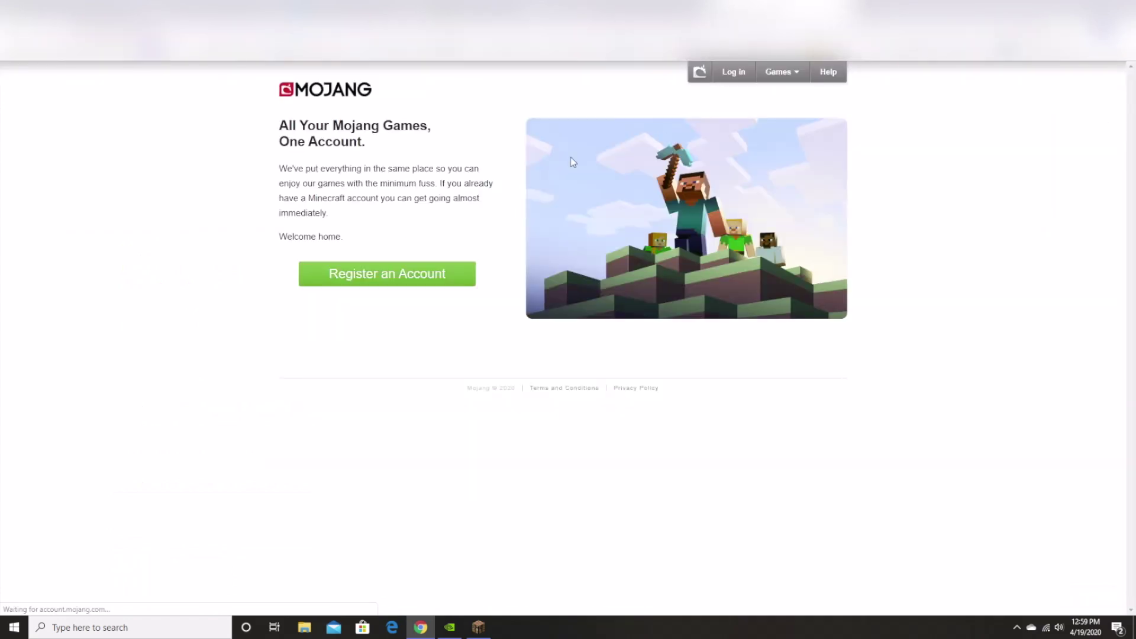
pyautogui.click(733, 72)
pyautogui.click(307, 297)
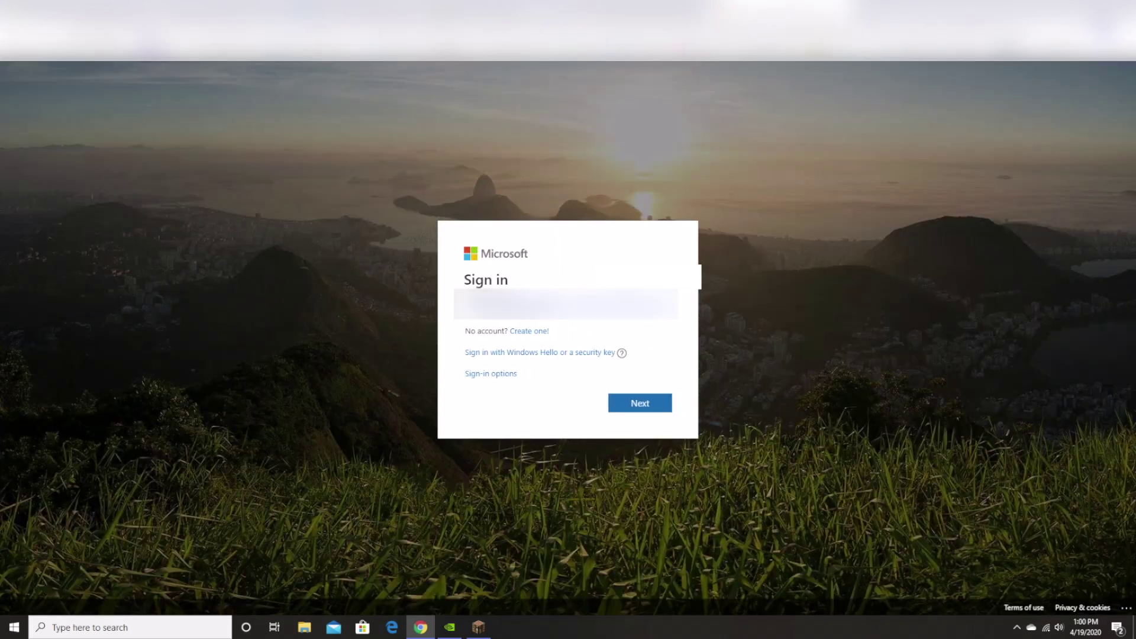
# Finish Microsoft account sign-in, staying signed in, then submit and confirm the redeem code
pyautogui.press('Return')
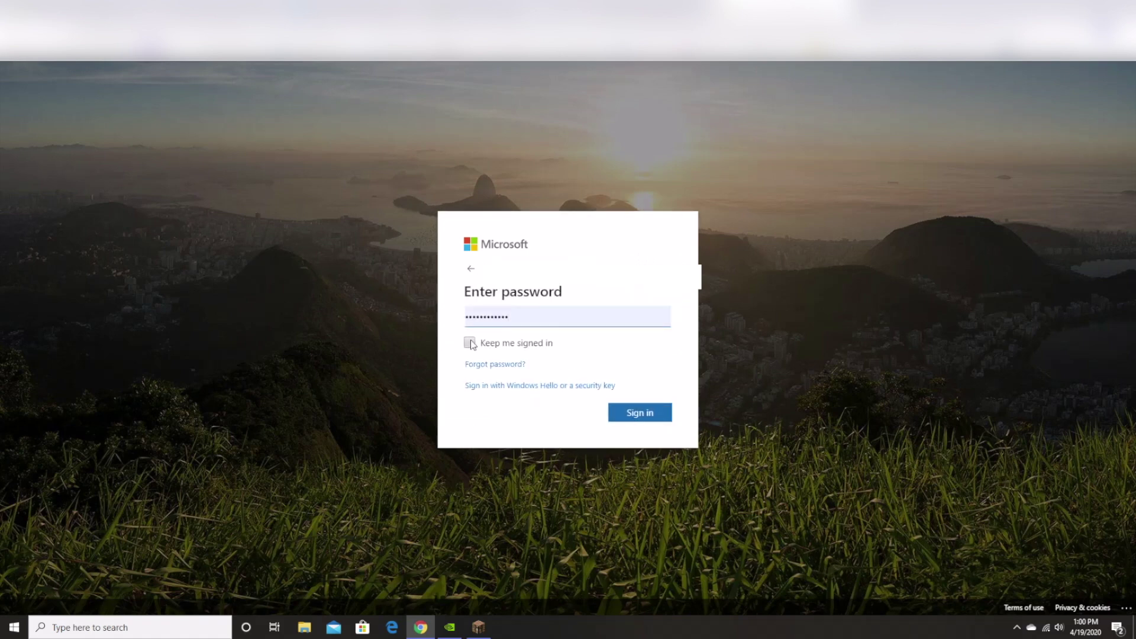
pyautogui.click(470, 343)
pyautogui.click(630, 411)
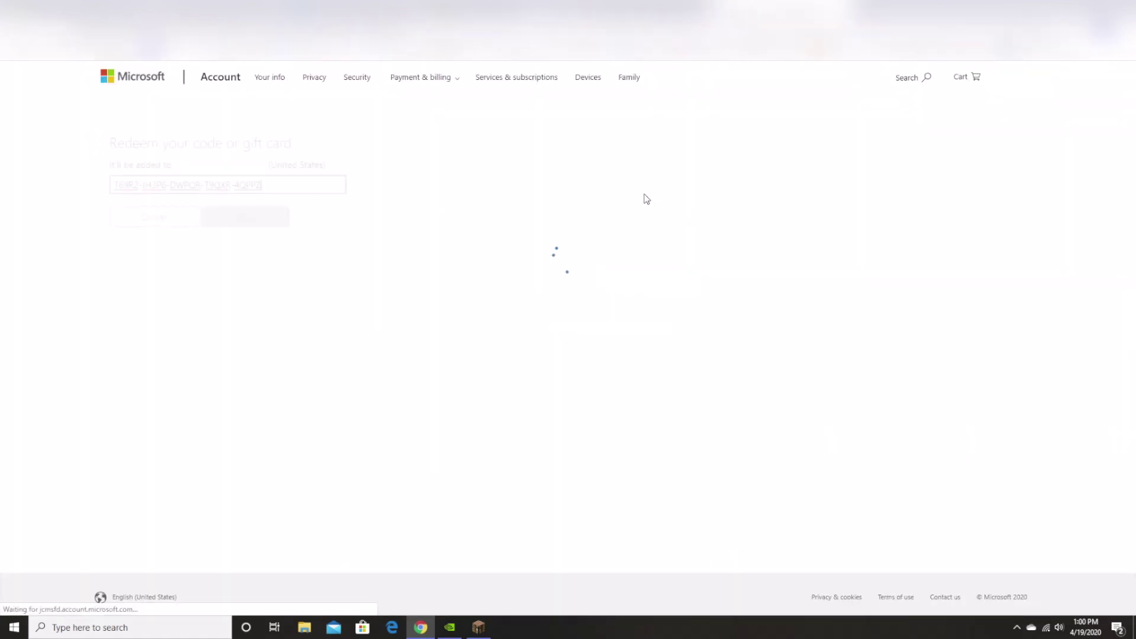
pyautogui.click(280, 218)
pyautogui.click(286, 268)
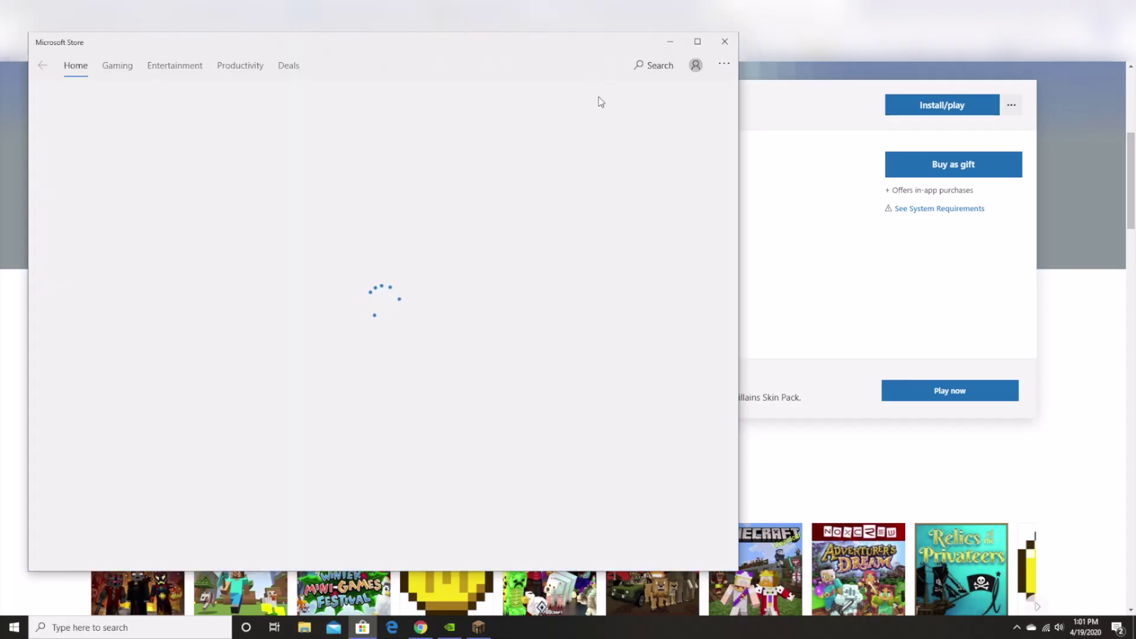
# Install the owned Minecraft and search the Store for Xbox Insider Hub
pyautogui.click(601, 198)
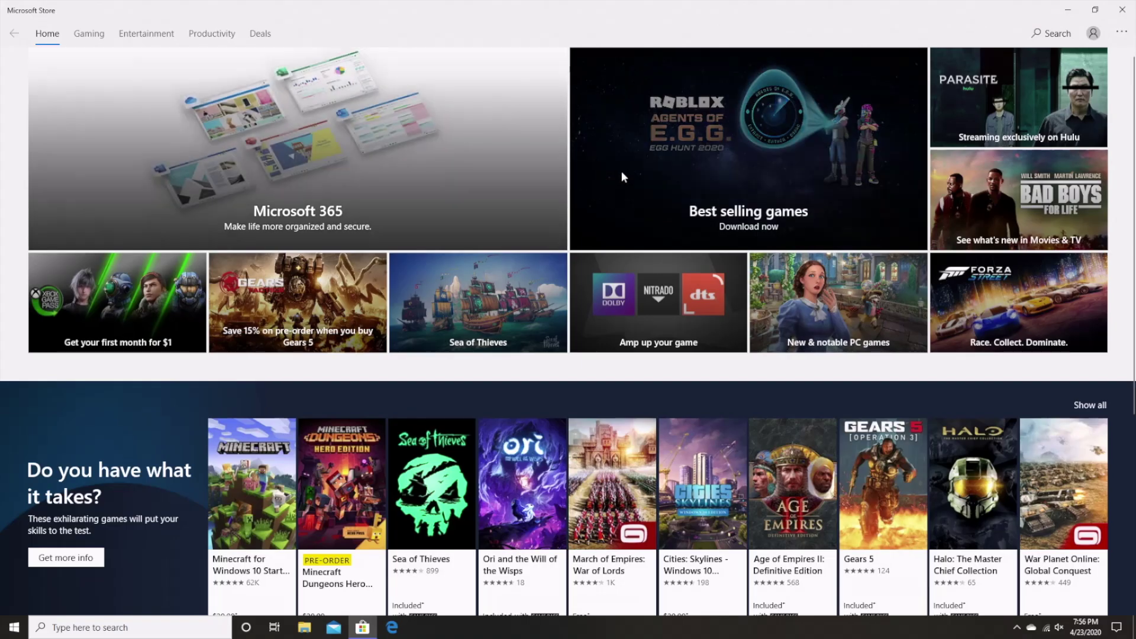
pyautogui.click(1037, 39)
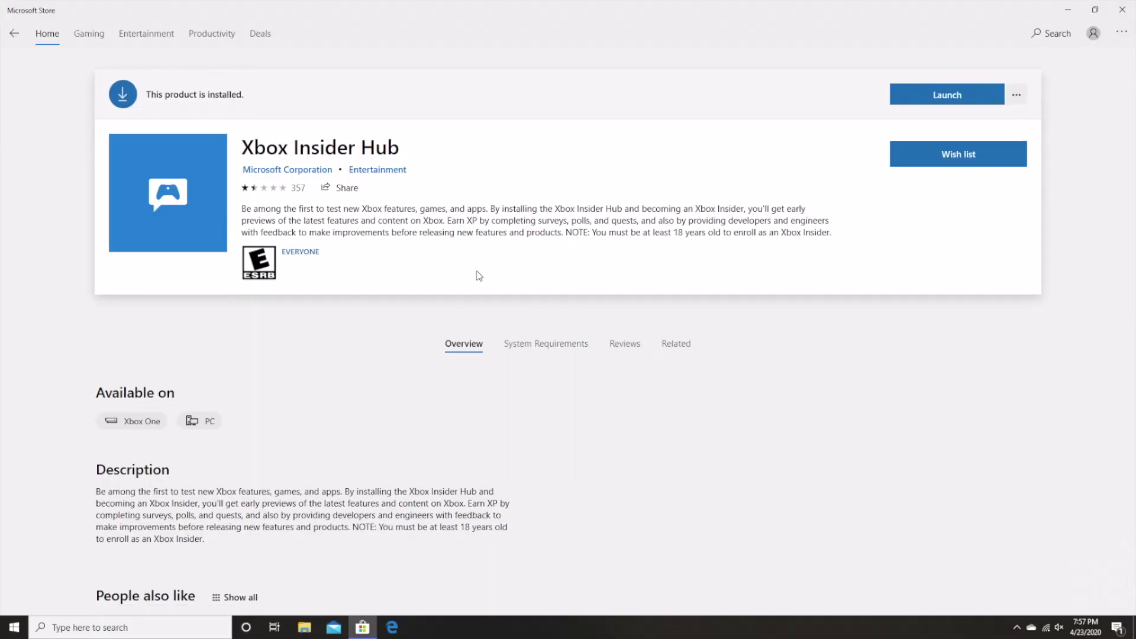
# Launch Xbox Insider Hub, join the Insider program, accept its terms, and view Insider content
pyautogui.click(915, 100)
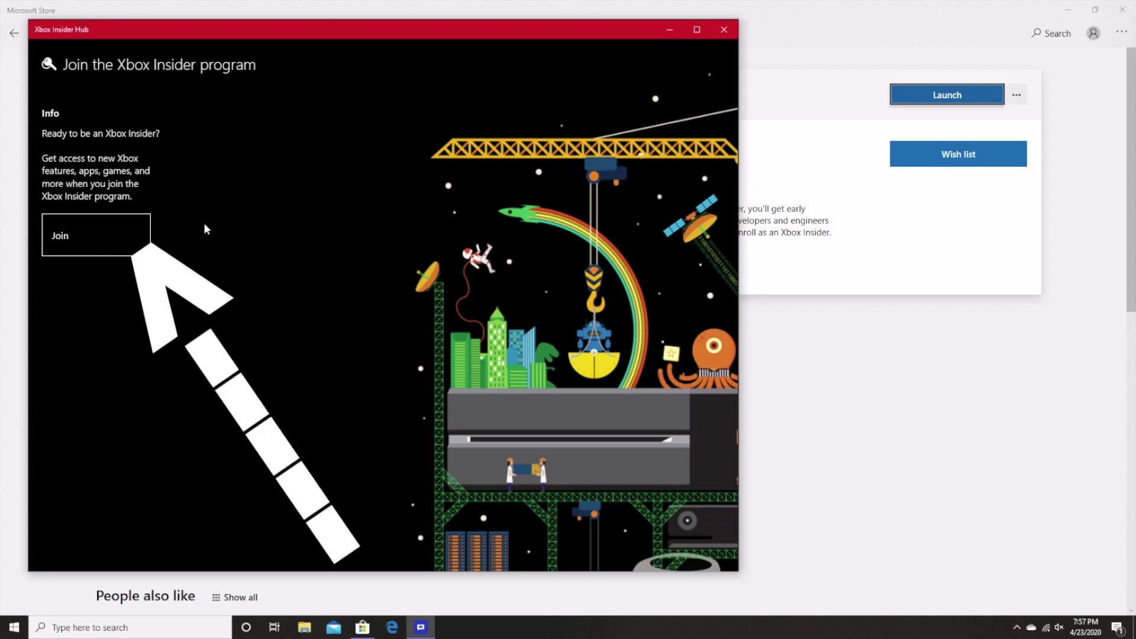
pyautogui.click(71, 228)
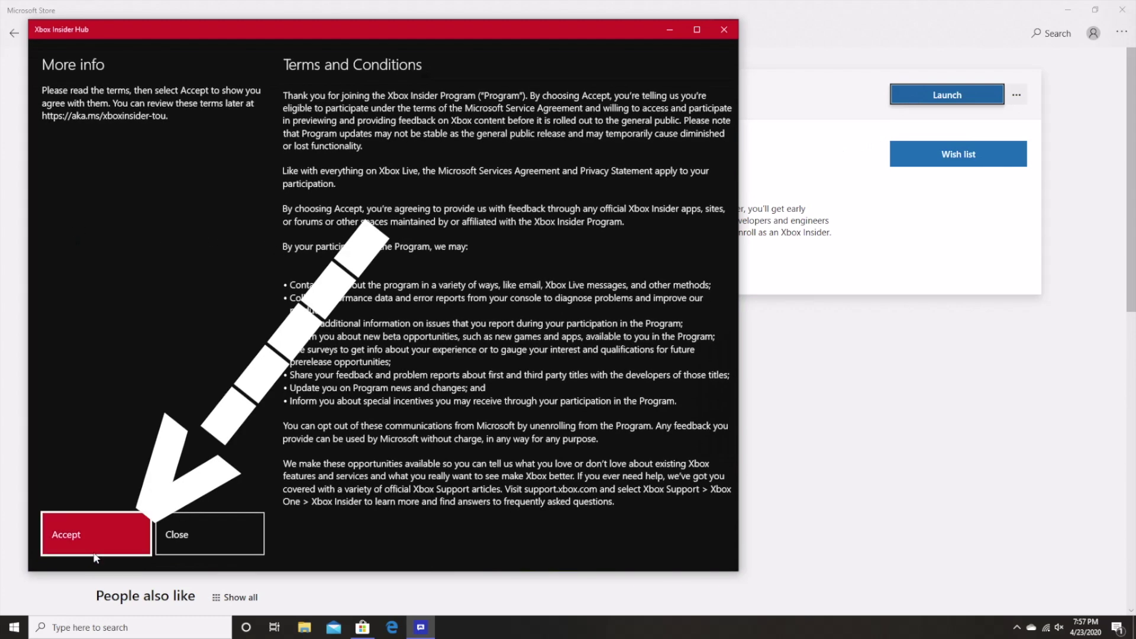
pyautogui.click(98, 534)
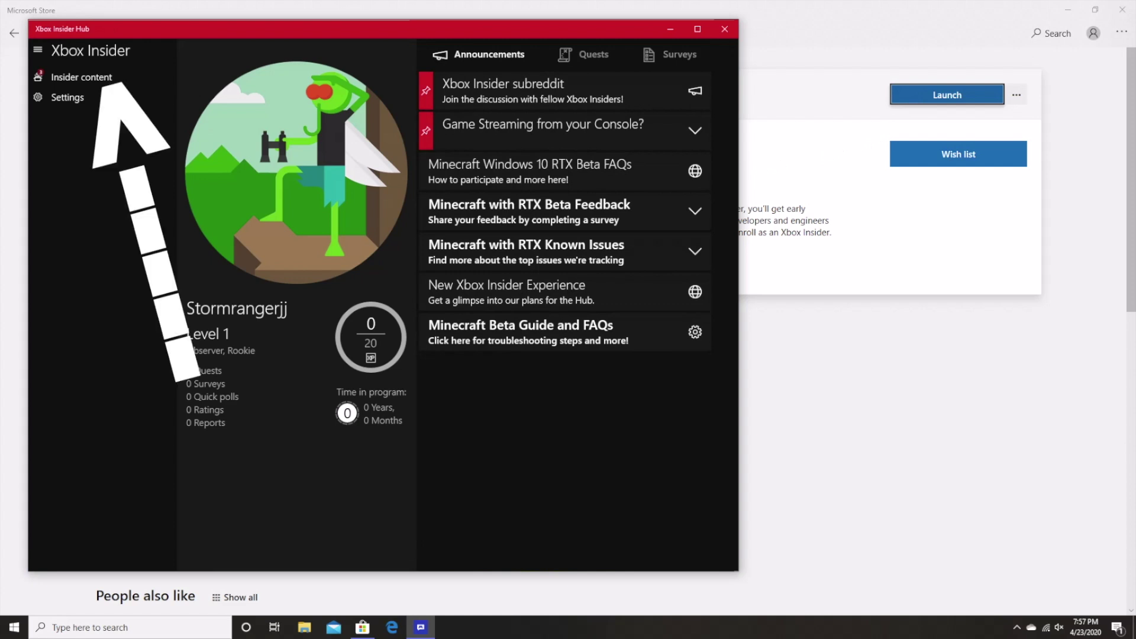
pyautogui.click(110, 77)
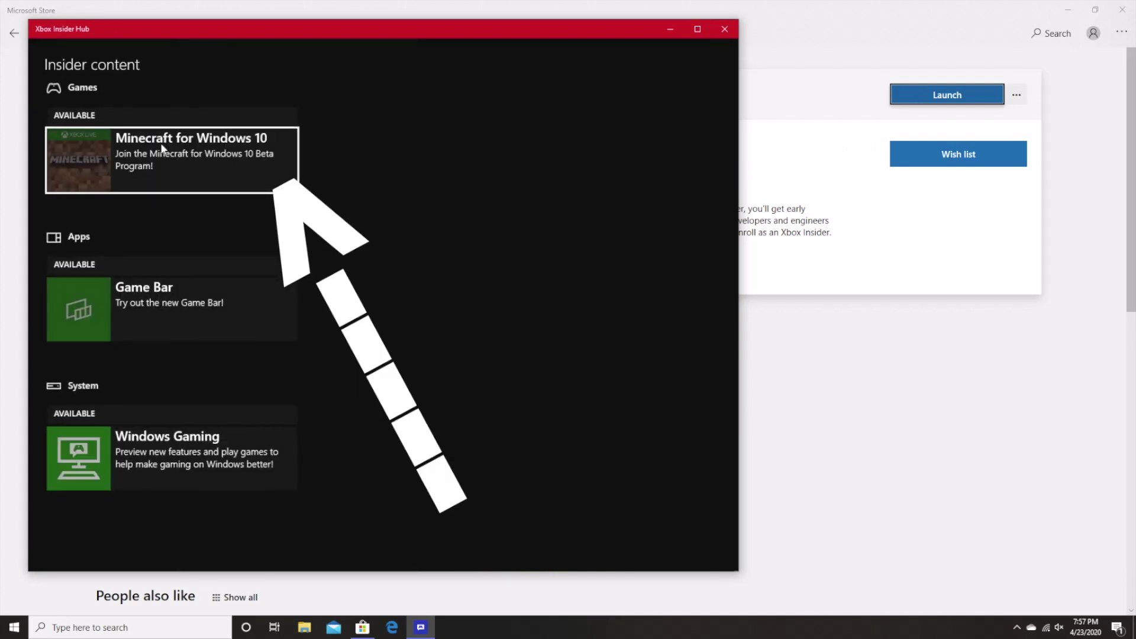
# Join the Minecraft for Windows 10 RTX Beta group from Minecraft's Insider content page
pyautogui.click(162, 155)
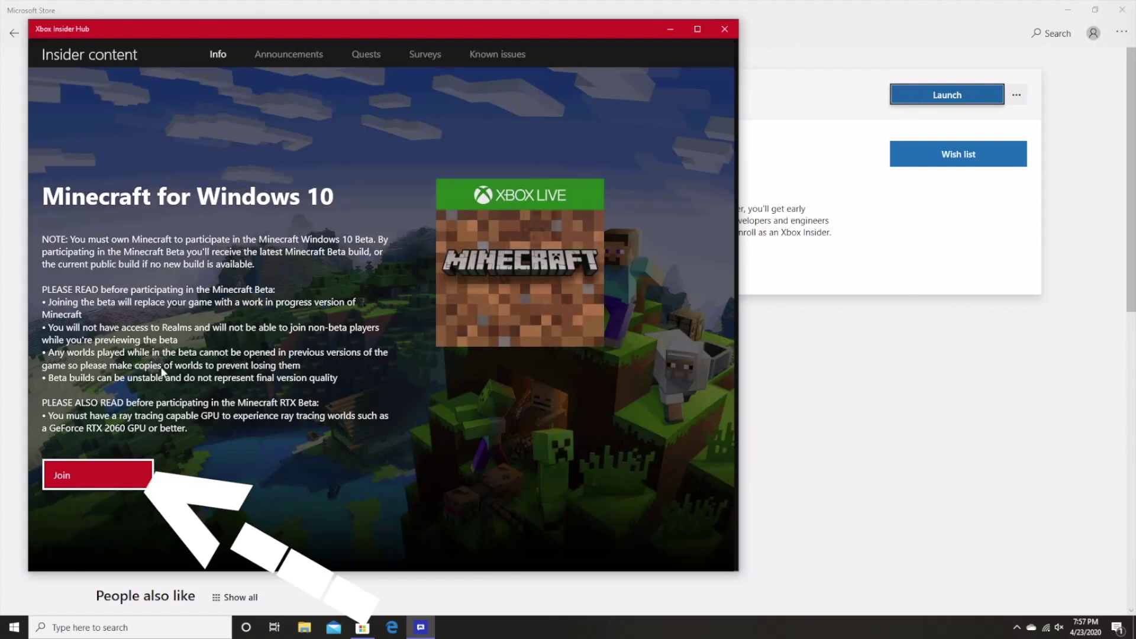
pyautogui.click(122, 465)
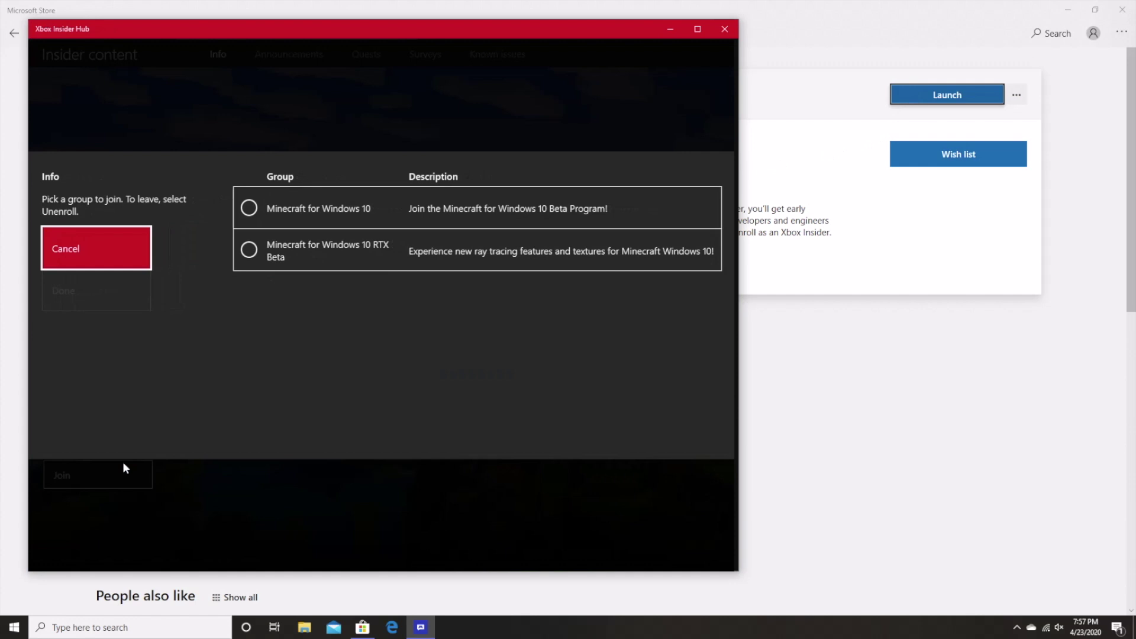
pyautogui.click(255, 256)
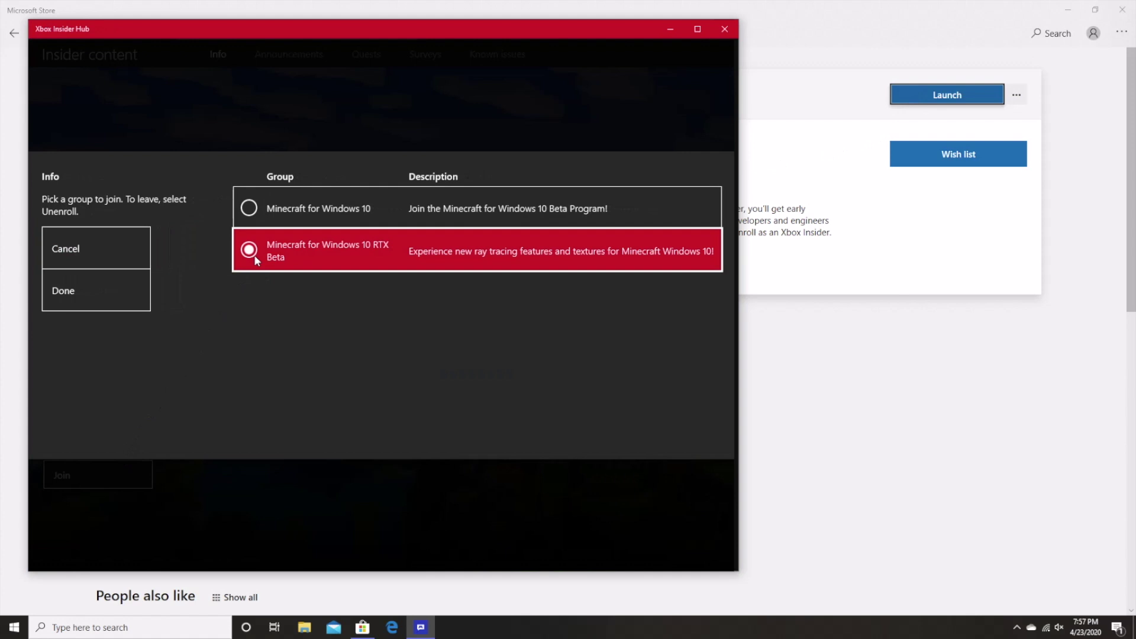
pyautogui.click(82, 290)
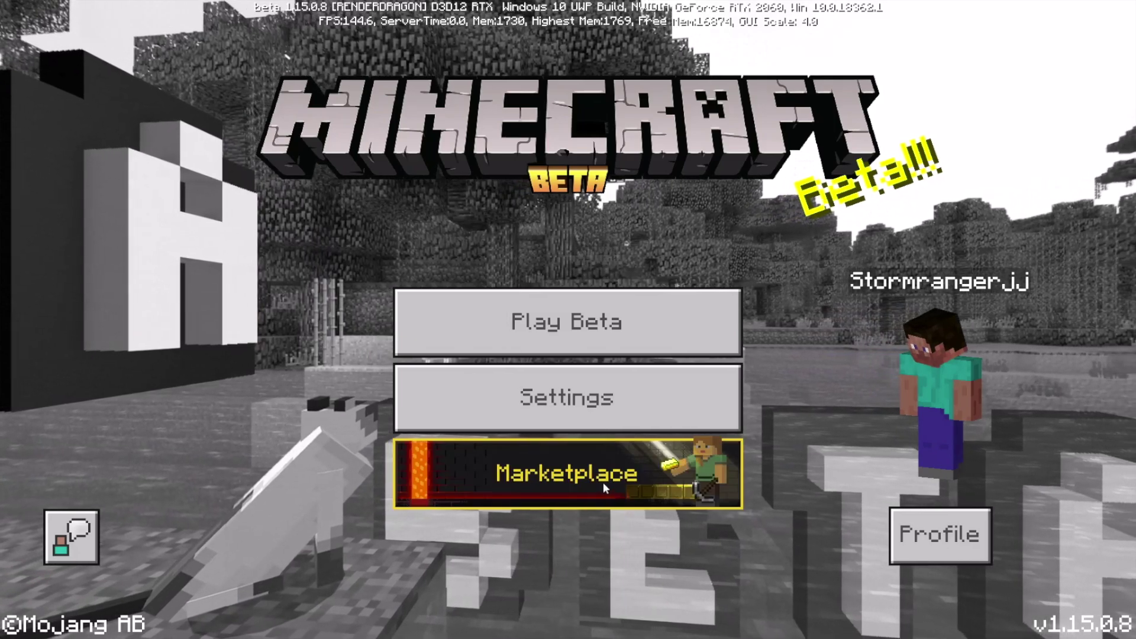
# Claim the free Ray Tracing Worlds – Nvidia RTX bundle in the Marketplace
pyautogui.click(603, 482)
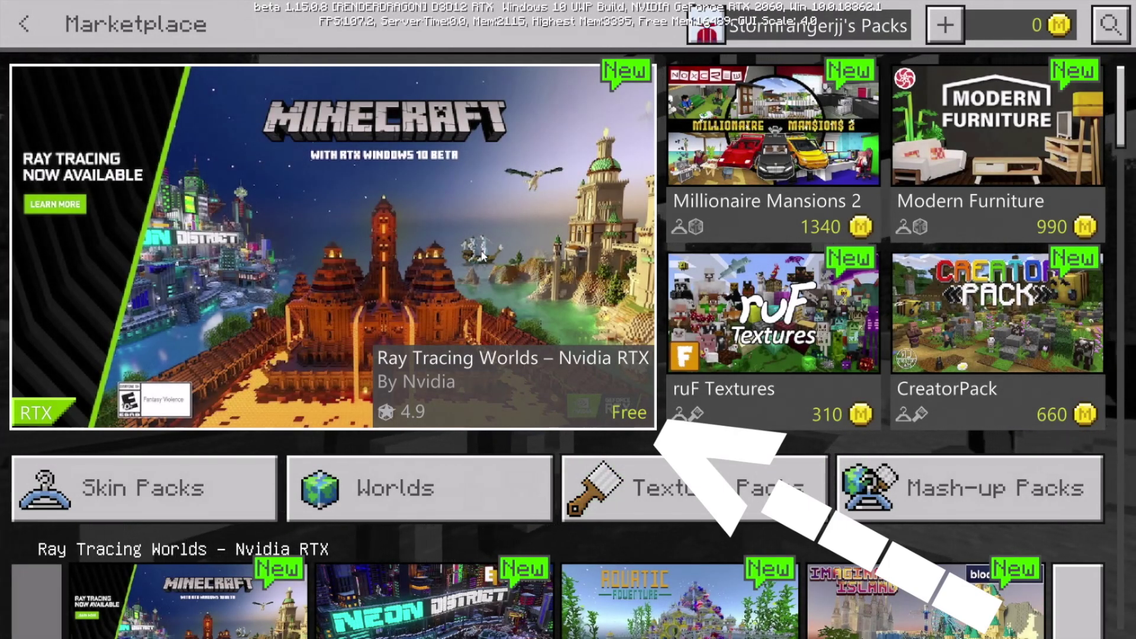
pyautogui.click(359, 217)
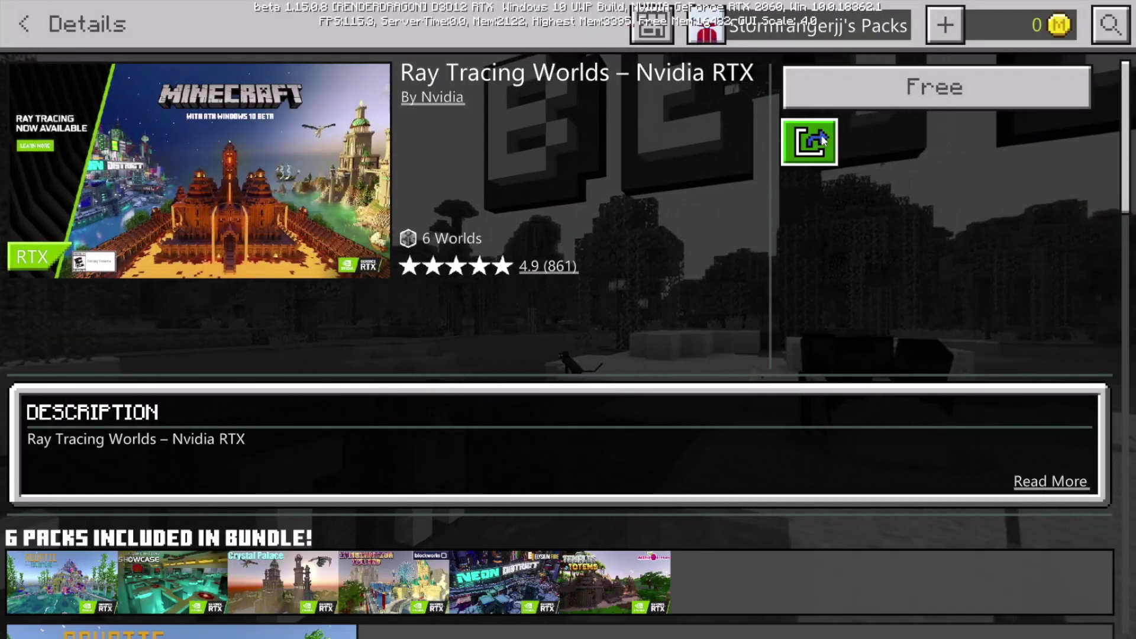
pyautogui.scroll(-3, 831, 158)
pyautogui.scroll(3, 846, 137)
pyautogui.click(908, 89)
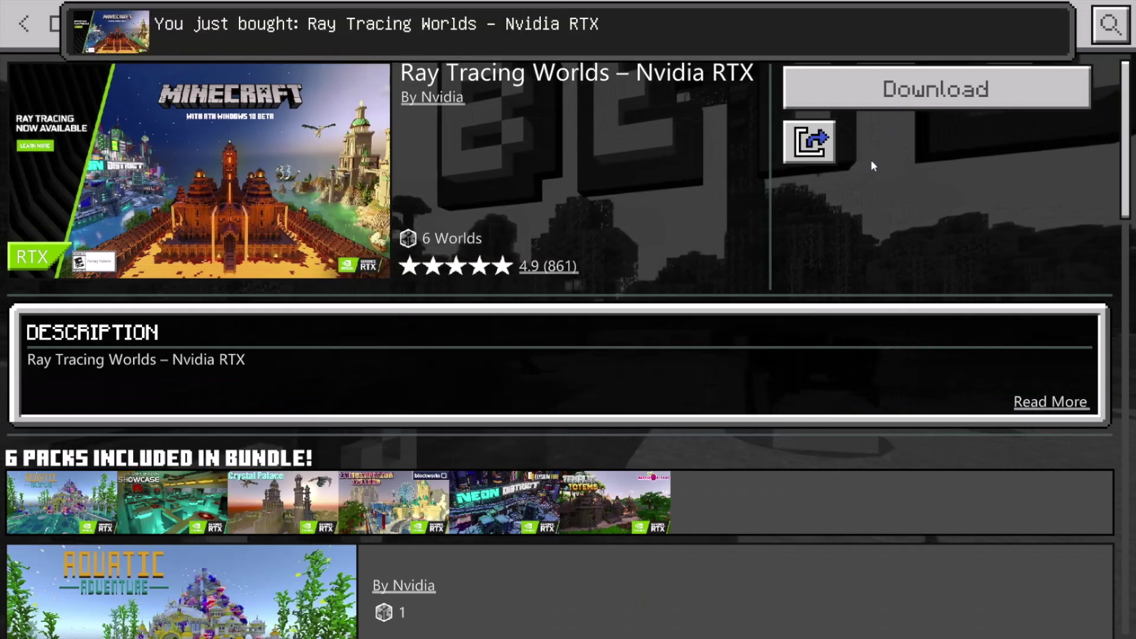
# Download the Aquatic Adventure RTX world and return to the Marketplace home
pyautogui.scroll(-1, 873, 164)
pyautogui.scroll(1, 560, 421)
pyautogui.scroll(-3, 561, 422)
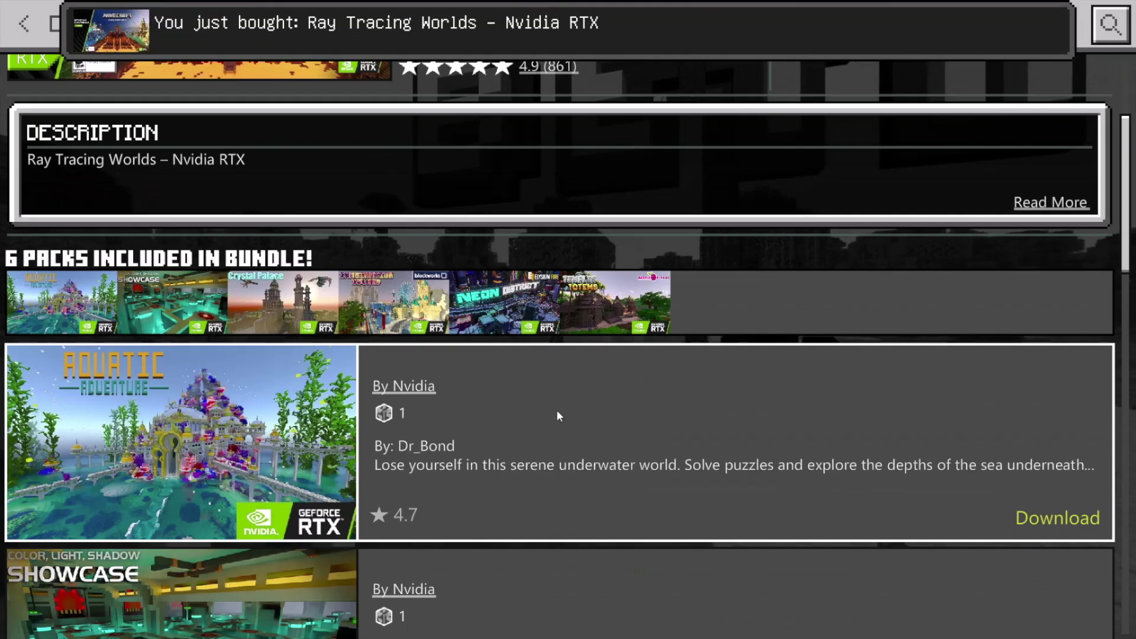
pyautogui.scroll(3, 209, 284)
pyautogui.click(819, 85)
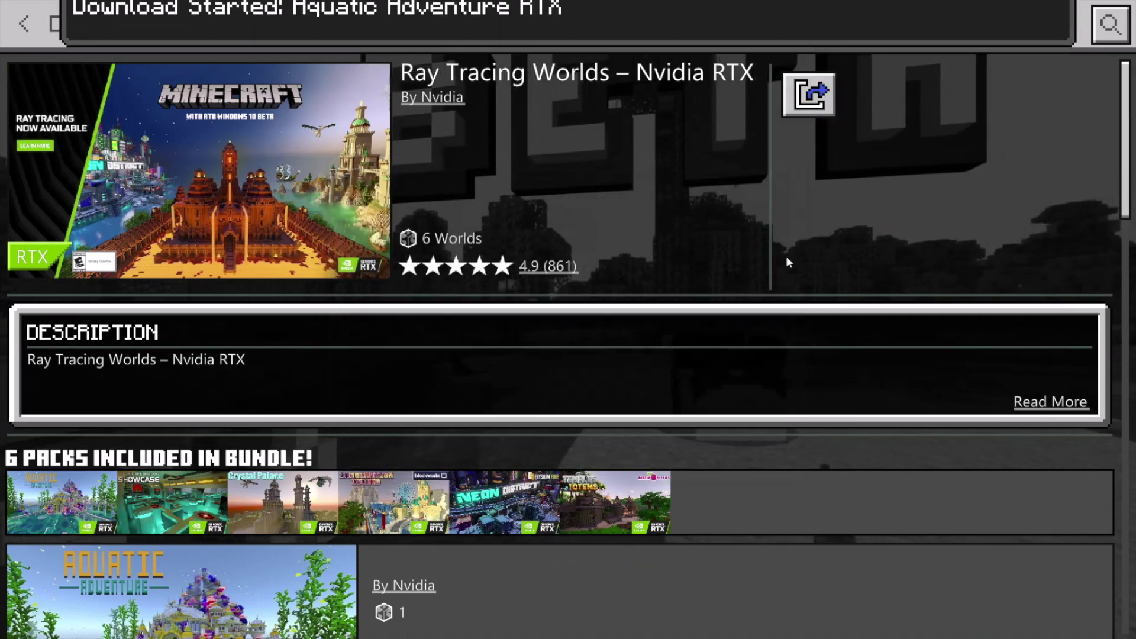
pyautogui.click(43, 29)
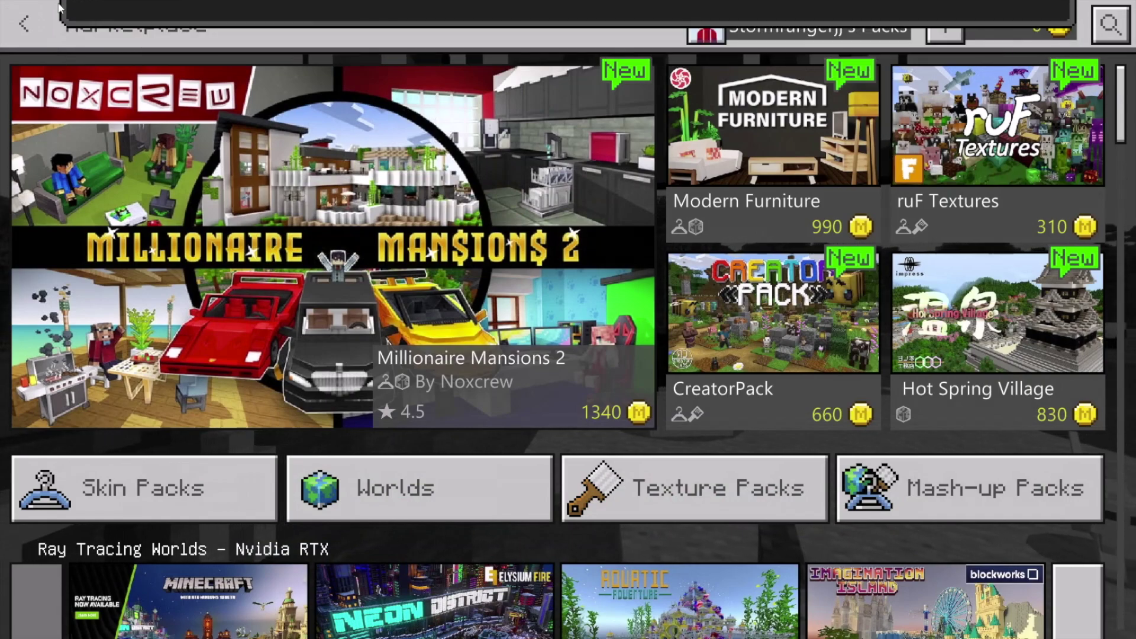
# Create a world from the Crystal Palace RTX template and walk among its bookshelves
pyautogui.press('Escape')
pyautogui.click(503, 319)
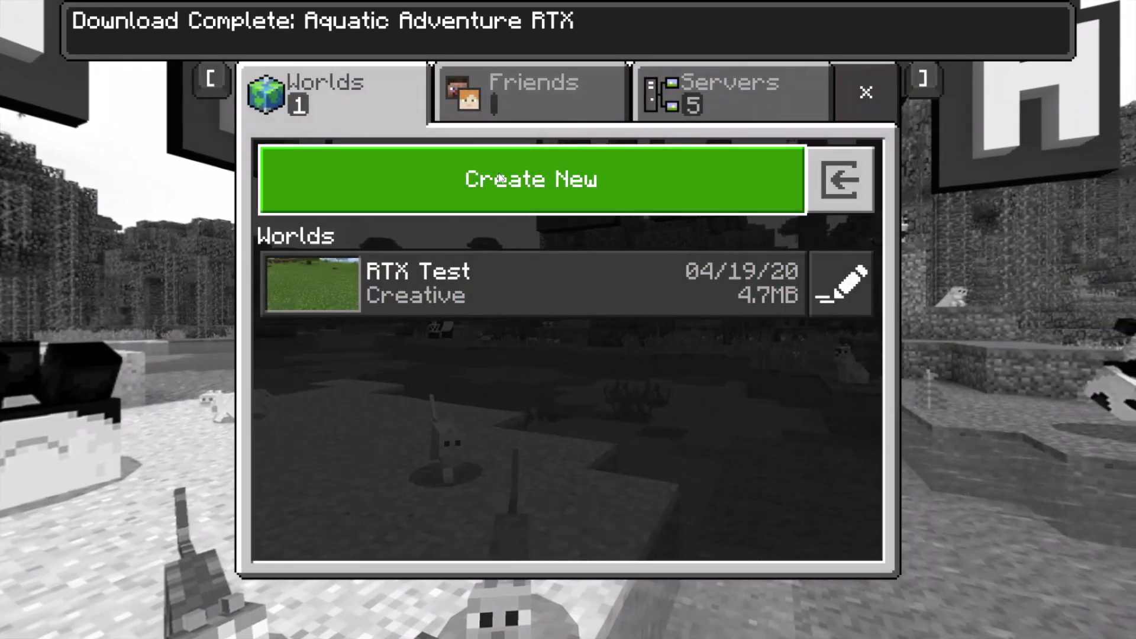
pyautogui.click(499, 182)
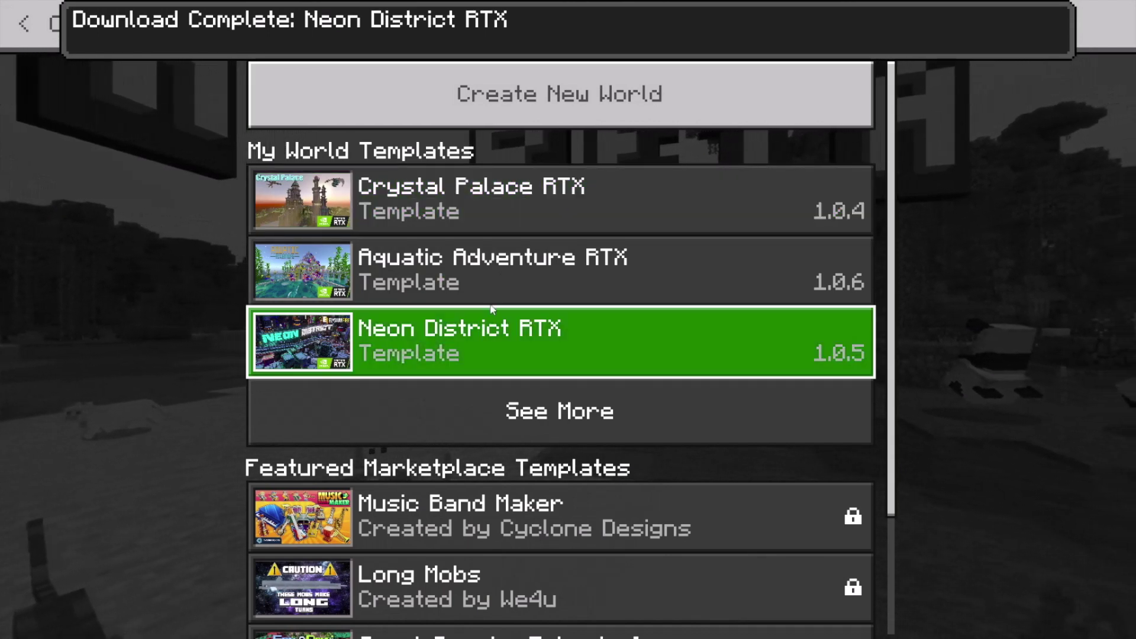
pyautogui.click(520, 214)
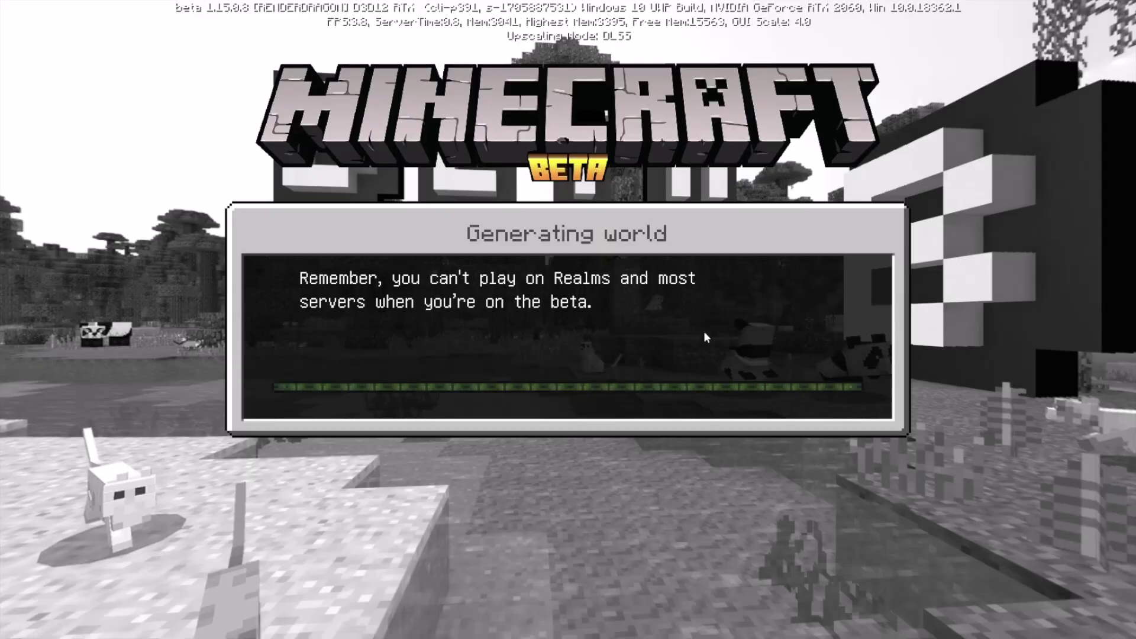
pyautogui.press('w')
pyautogui.press('s')
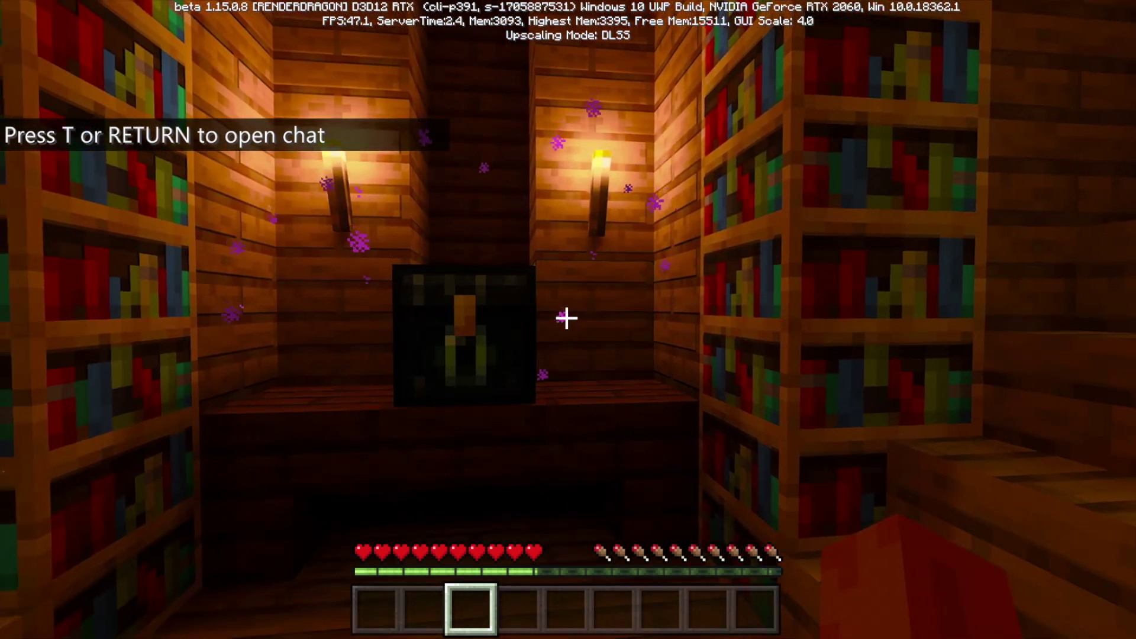
# Walk past the neon letters and over the reflective floor toward the subway tracks
pyautogui.press('w')
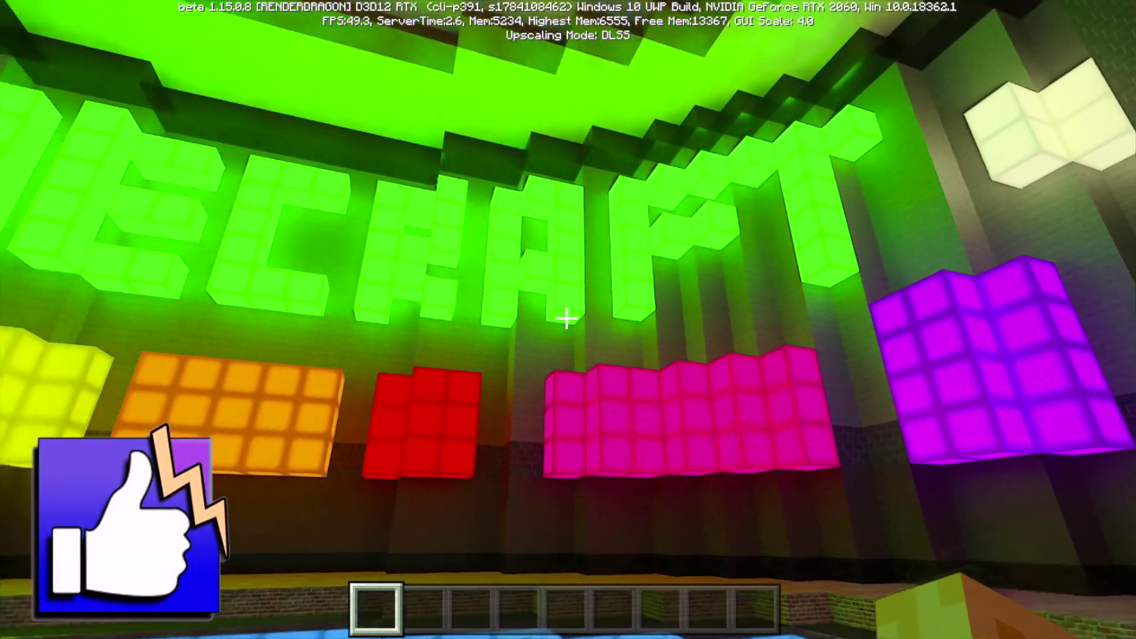
pyautogui.press('a')
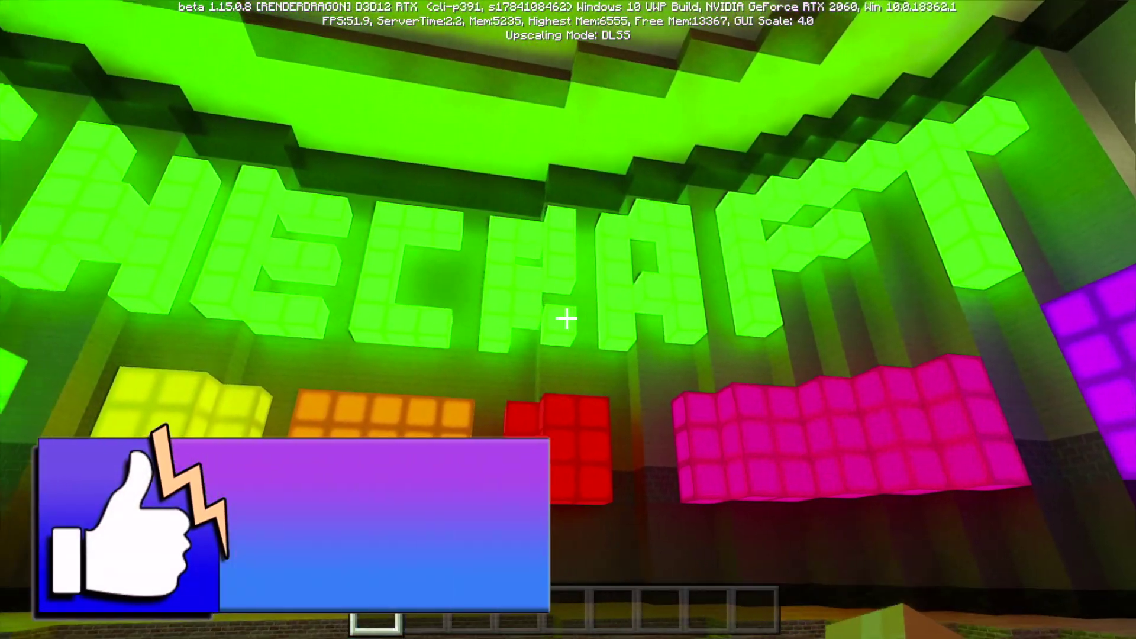
pyautogui.press('s')
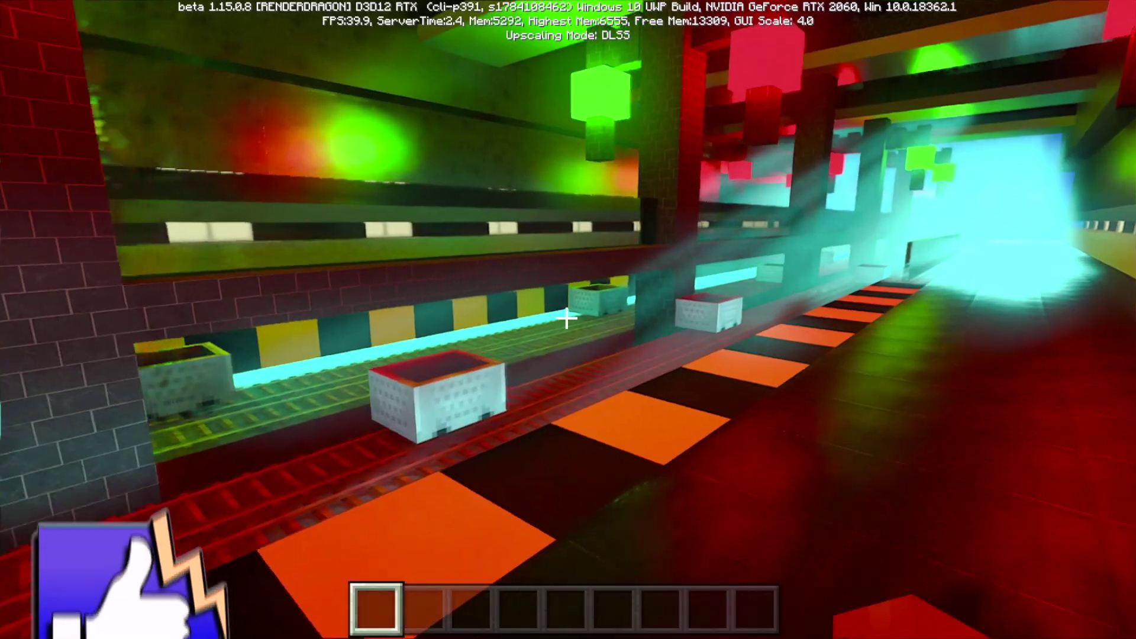
pyautogui.press('w')
pyautogui.press('w')
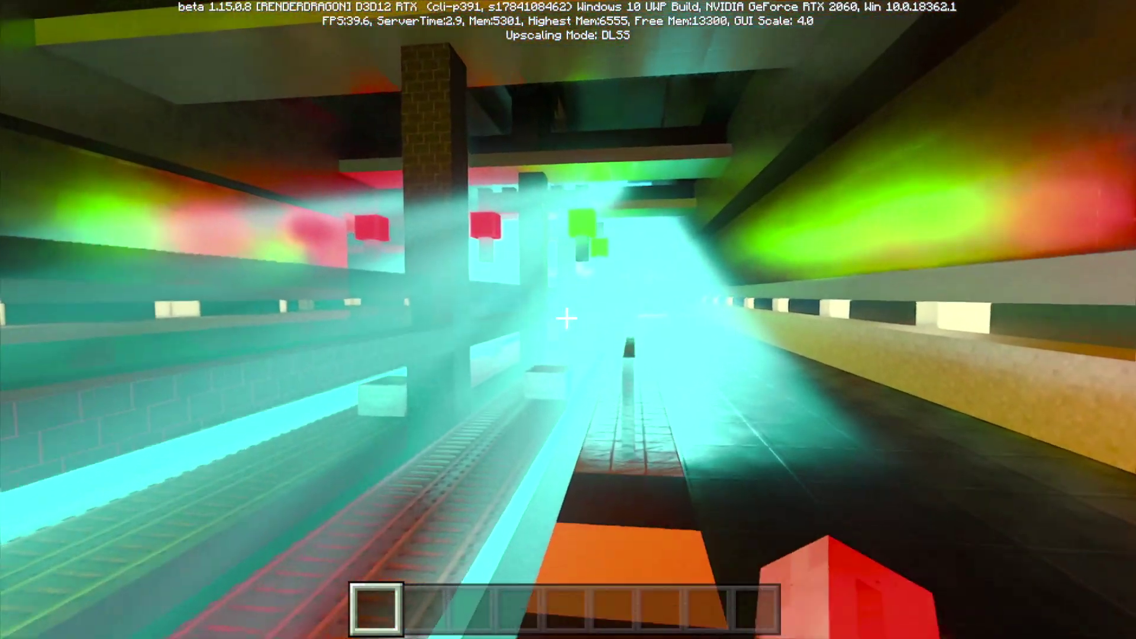